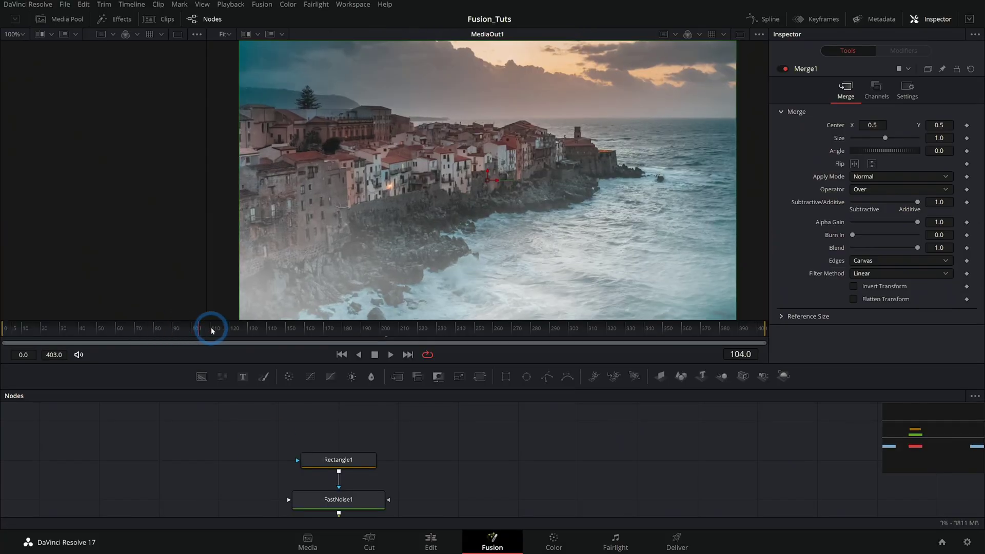
Enlarge the viewer and node area, then select the FastNoise1 node
{"action": "left_click_drag", "start_coordinate": [209, 330], "coordinate": [347, 338]}
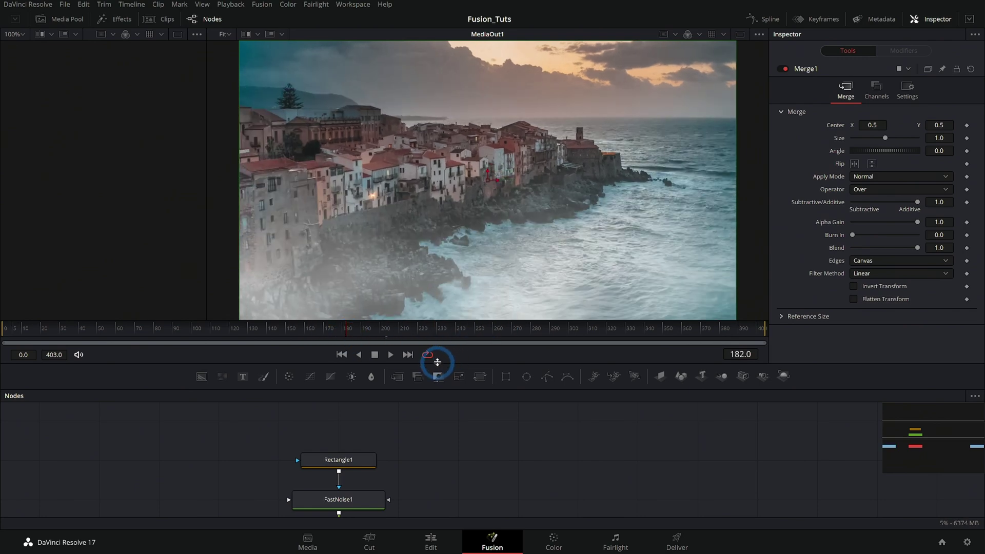
{"action": "left_click_drag", "start_coordinate": [438, 362], "coordinate": [438, 318]}
{"action": "left_click", "coordinate": [359, 455]}
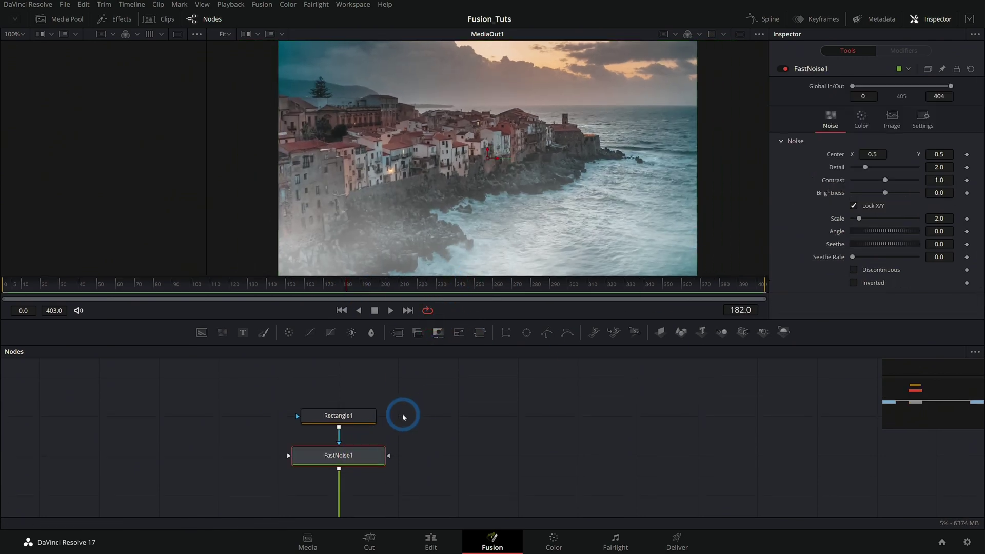
Toggle FastNoise1 off and on to compare, then set Detail to 10.0 and Scale to 5.83
{"action": "left_click", "coordinate": [783, 69]}
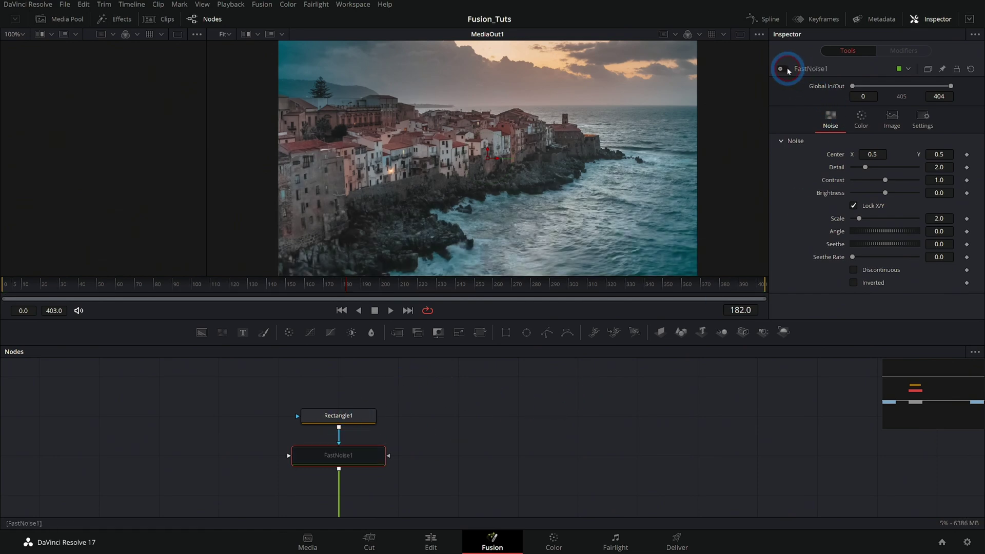
{"action": "left_click", "coordinate": [782, 69]}
{"action": "left_click", "coordinate": [782, 69]}
{"action": "left_click", "coordinate": [788, 70]}
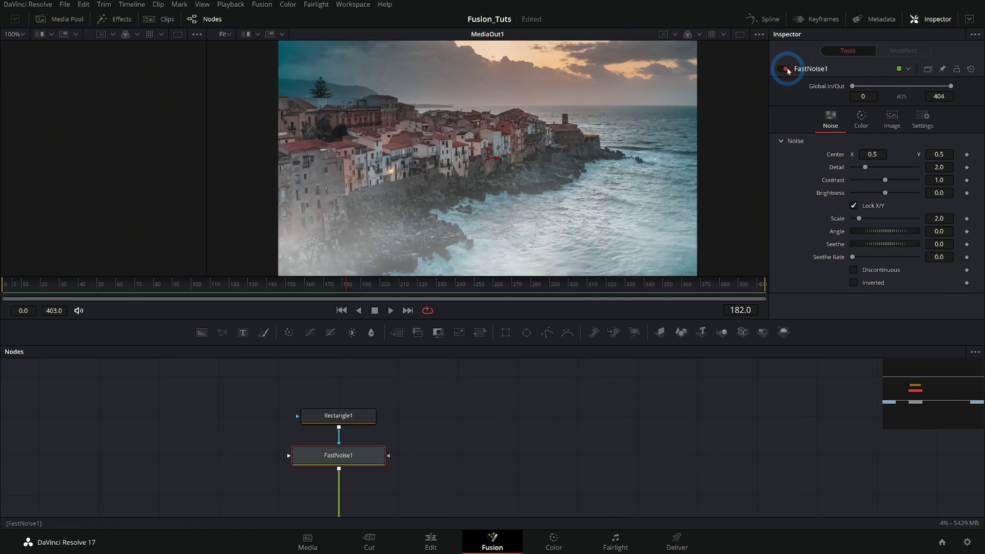
{"action": "left_click_drag", "start_coordinate": [865, 167], "coordinate": [918, 168]}
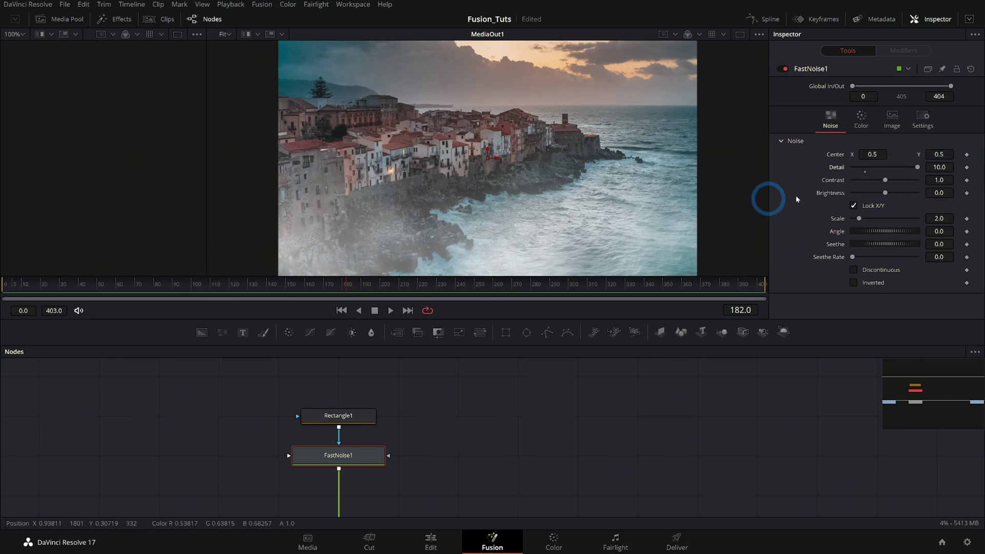
{"action": "left_click_drag", "start_coordinate": [859, 219], "coordinate": [871, 221]}
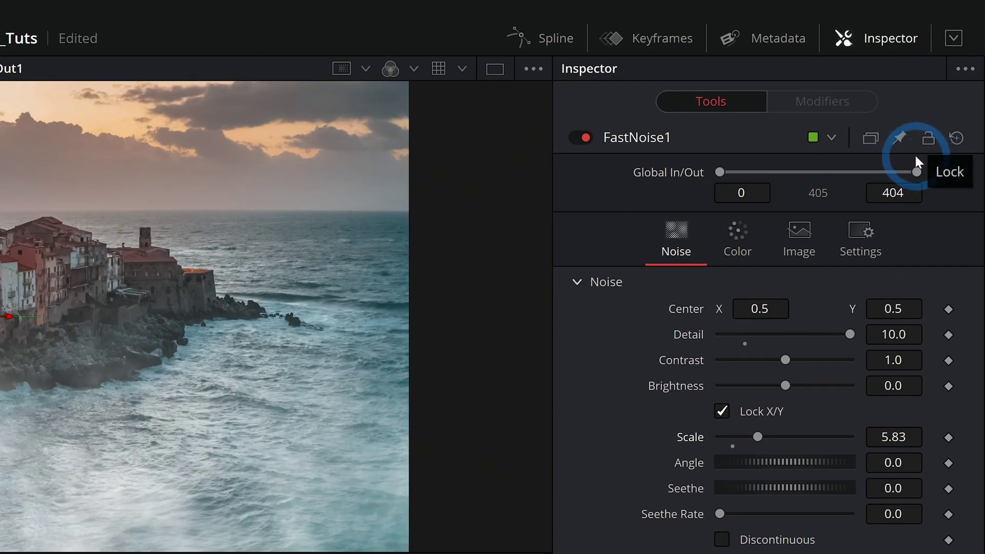
Switch FastNoise1 to Version 2 and lower Color 2 Red to 0.803 for a cyan fog tint
{"action": "left_click", "coordinate": [866, 141]}
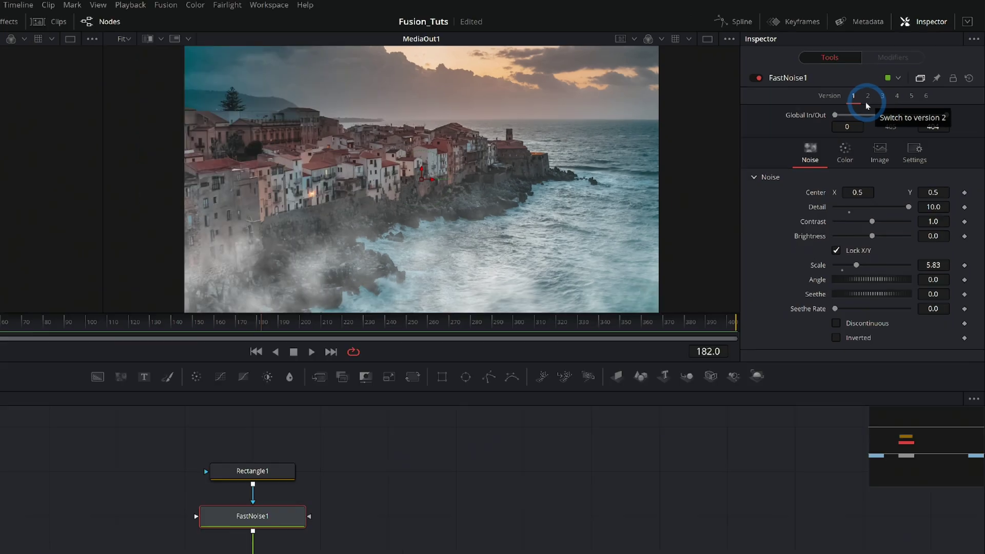
{"action": "scroll", "coordinate": [644, 129], "scroll_direction": "up", "scroll_amount": 3}
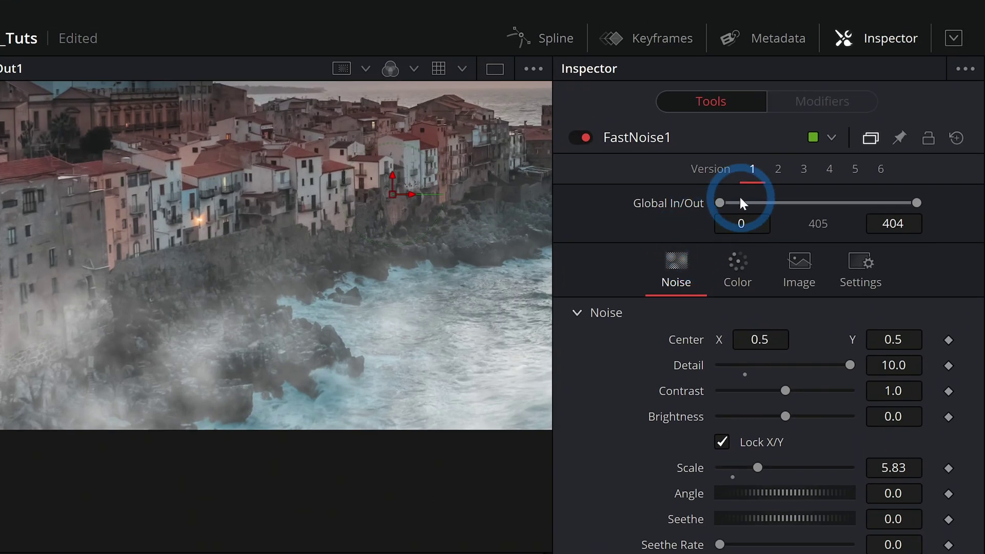
{"action": "left_click", "coordinate": [779, 170]}
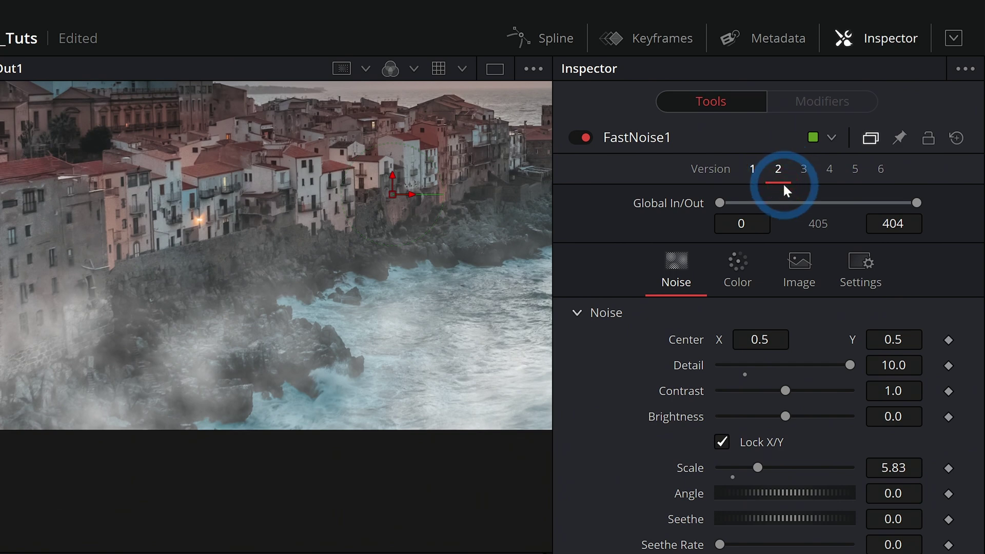
{"action": "left_click", "coordinate": [739, 261]}
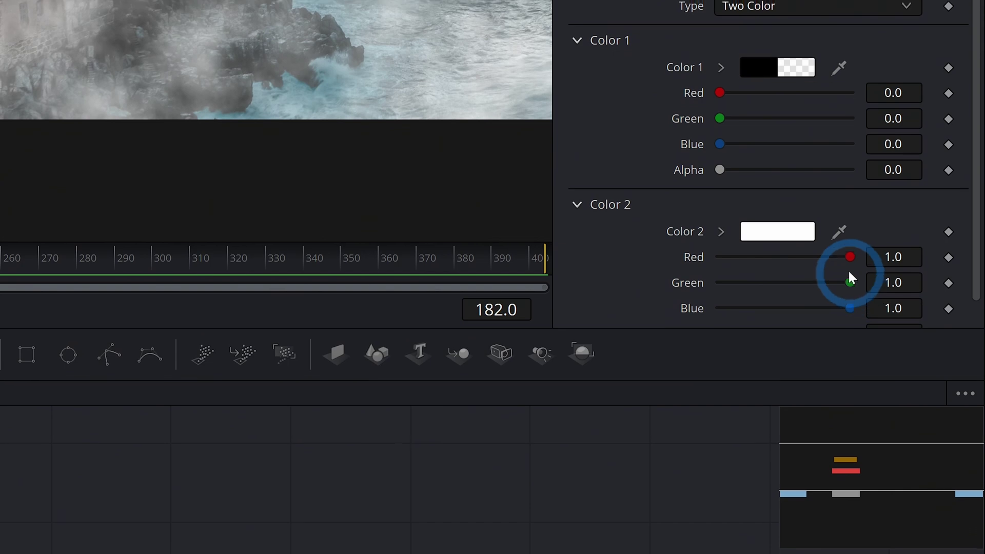
{"action": "left_click_drag", "start_coordinate": [850, 256], "coordinate": [823, 257]}
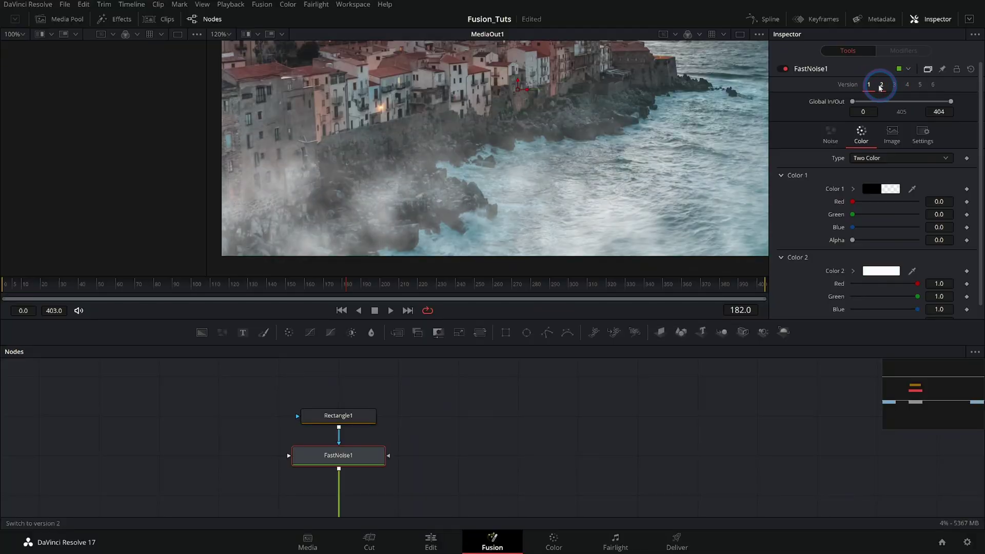
Compare versions 1 and 2, finish on the cyan Version 2, and save the project
{"action": "left_click", "coordinate": [880, 85]}
{"action": "left_click", "coordinate": [871, 85]}
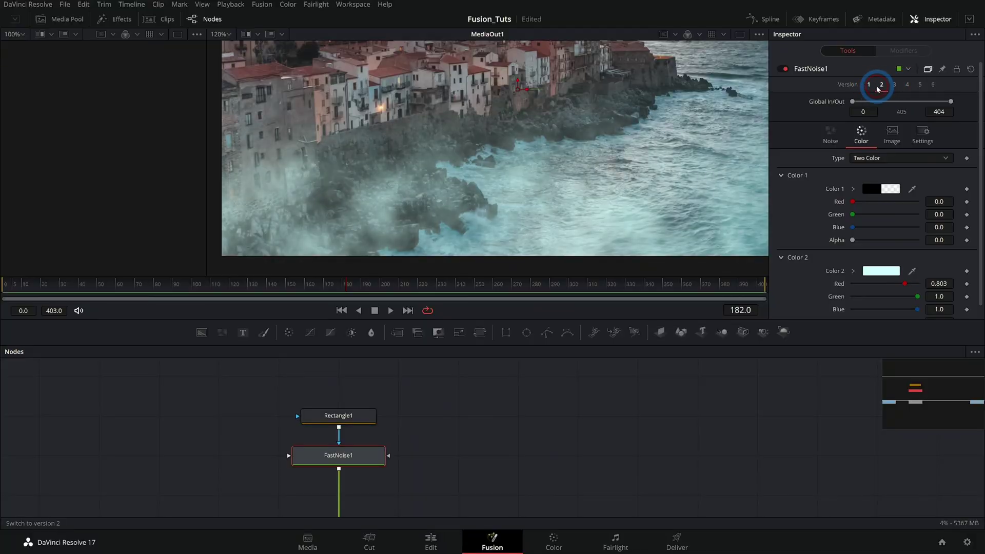
{"action": "left_click", "coordinate": [881, 85]}
{"action": "left_click", "coordinate": [872, 86]}
{"action": "left_click", "coordinate": [874, 84]}
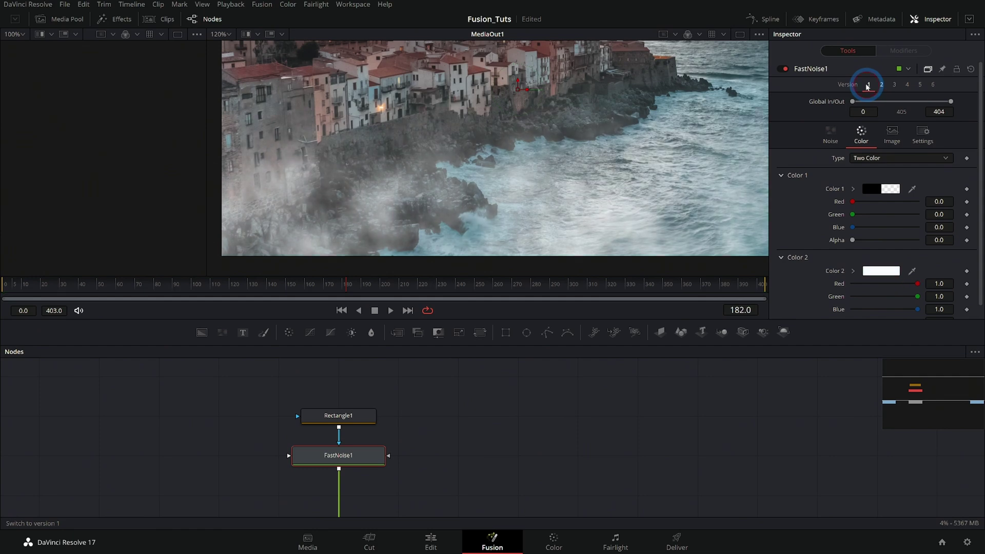
{"action": "left_click", "coordinate": [879, 84]}
{"action": "key", "text": "ctrl+s"}
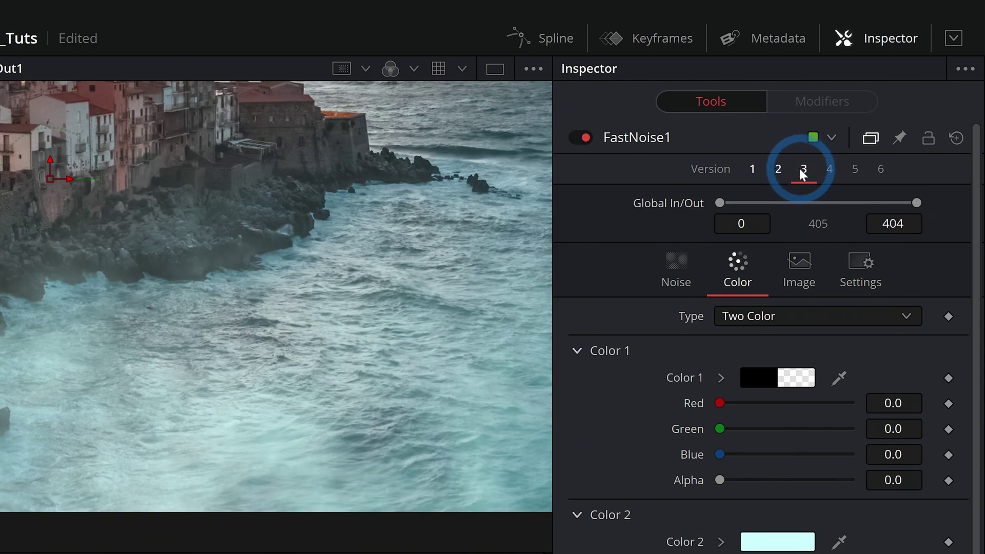
On Version 3, set the noise Scale to 11.02 and Brightness to -0.31
{"action": "left_click", "coordinate": [672, 264]}
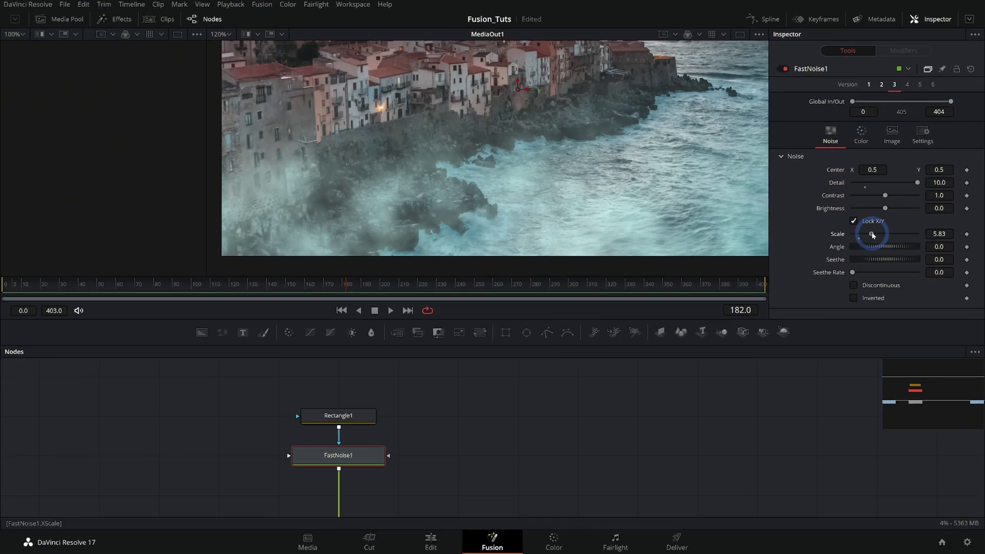
{"action": "left_click_drag", "start_coordinate": [759, 277], "coordinate": [792, 278]}
{"action": "left_click_drag", "start_coordinate": [785, 227], "coordinate": [764, 233]}
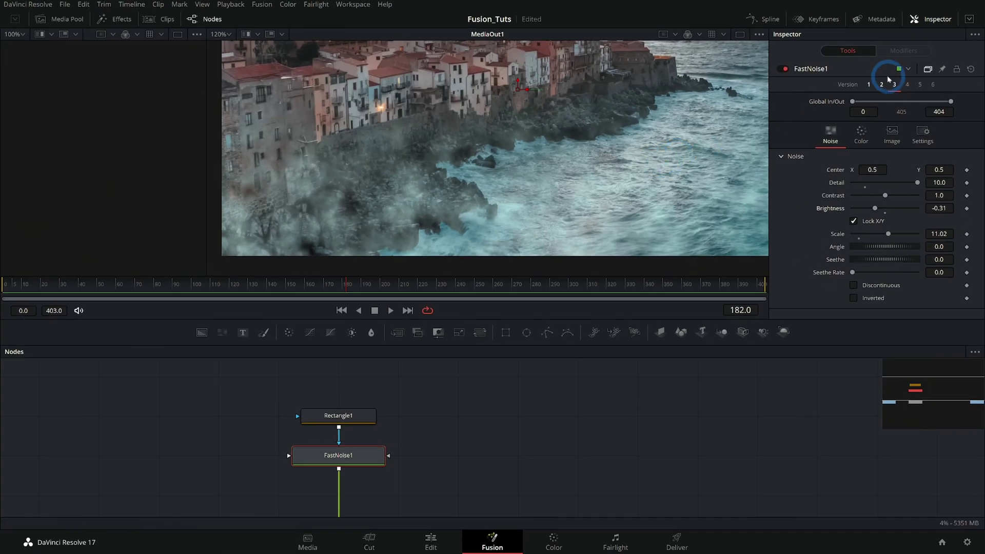
Flip between FastNoise versions 1–3 to compare the fog, then frame the whole node chain
{"action": "left_click", "coordinate": [881, 84]}
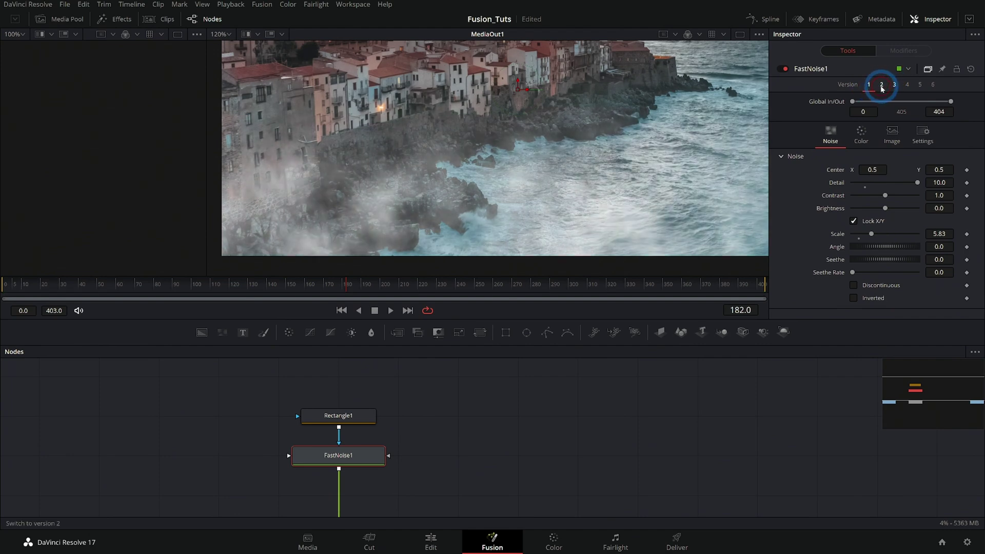
{"action": "left_click", "coordinate": [870, 86]}
{"action": "left_click", "coordinate": [882, 85]}
{"action": "left_click", "coordinate": [894, 85]}
{"action": "left_click", "coordinate": [882, 86]}
{"action": "left_click", "coordinate": [438, 405]}
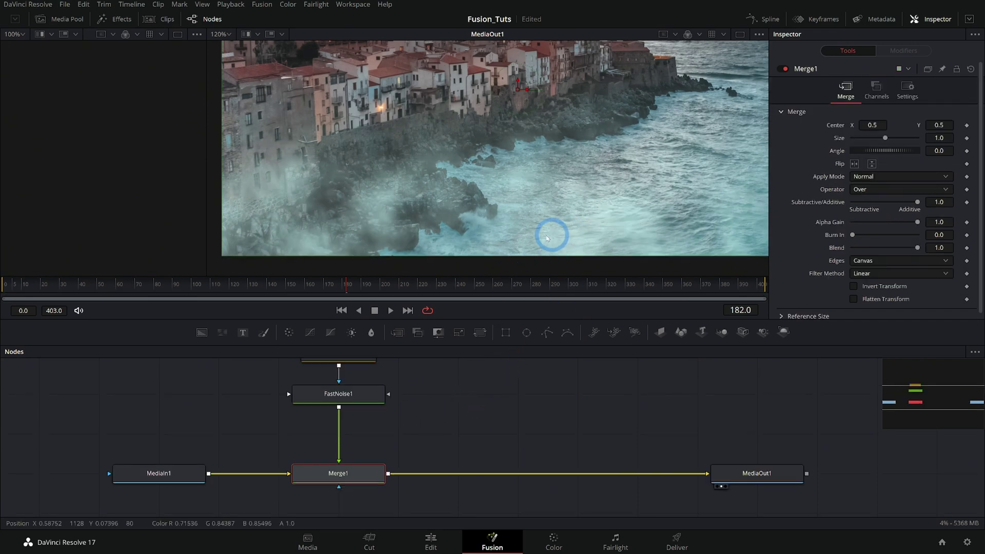
{"action": "scroll", "coordinate": [552, 235], "scroll_direction": "up", "scroll_amount": 2}
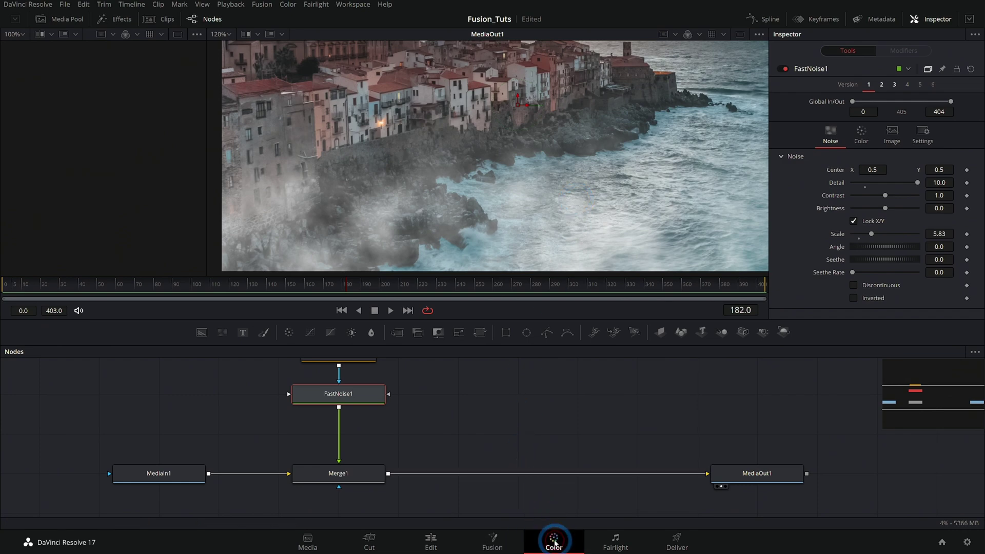
Switch to the Color page and raise the coastal clip's saturation to 61.60
{"action": "left_click", "coordinate": [554, 541]}
{"action": "left_click_drag", "start_coordinate": [231, 500], "coordinate": [242, 520]}
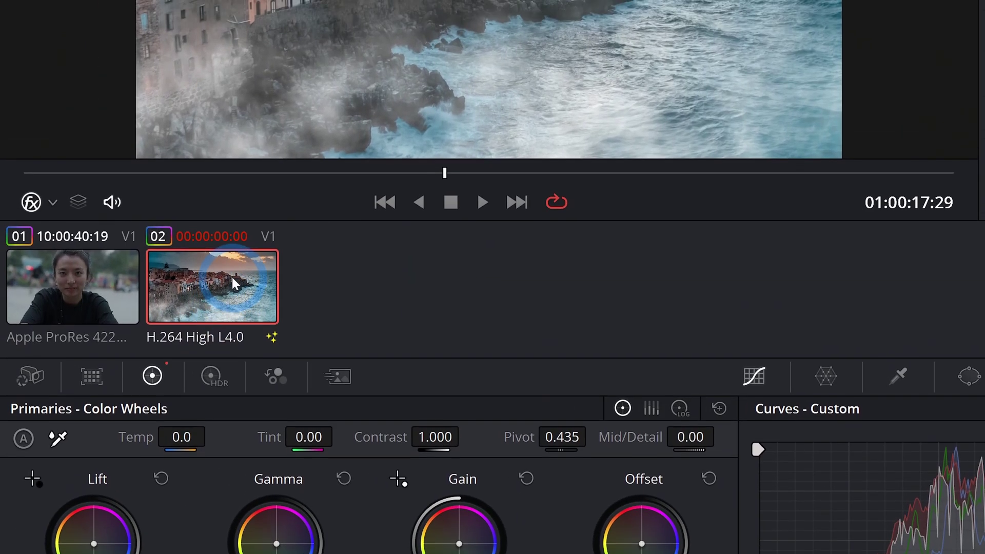
Create a new local grade version for the coastal clip named 'Night'
{"action": "right_click", "coordinate": [116, 312]}
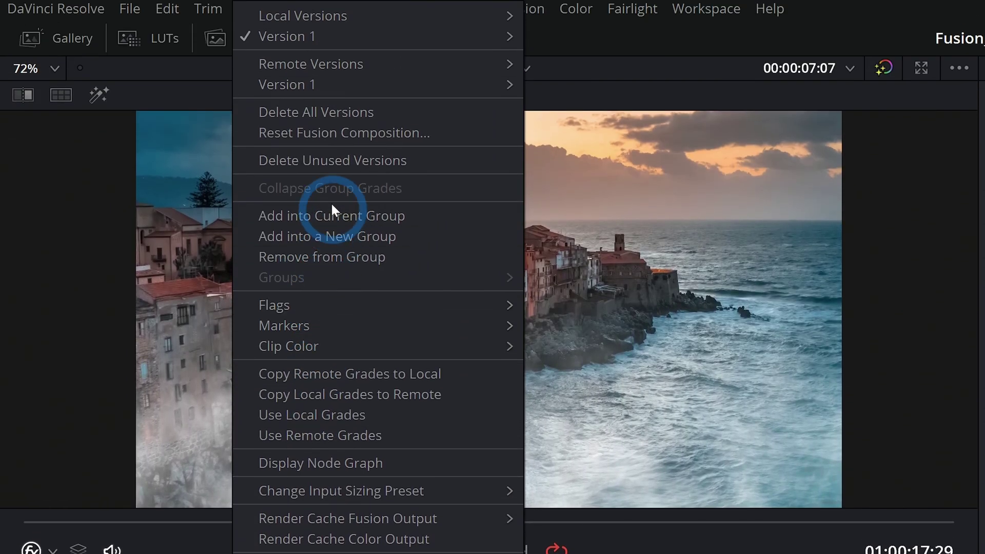
{"action": "mouse_move", "coordinate": [331, 19]}
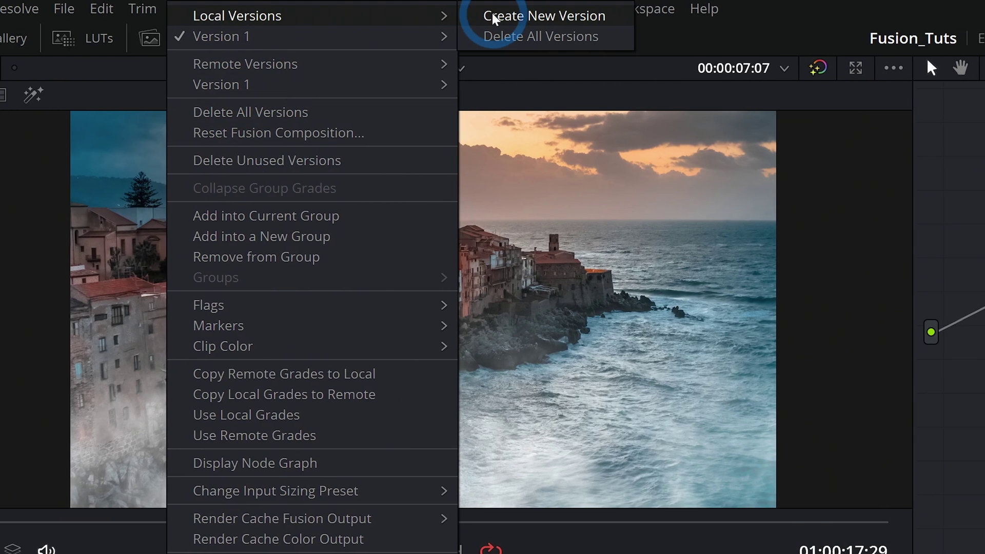
{"action": "left_click", "coordinate": [562, 17]}
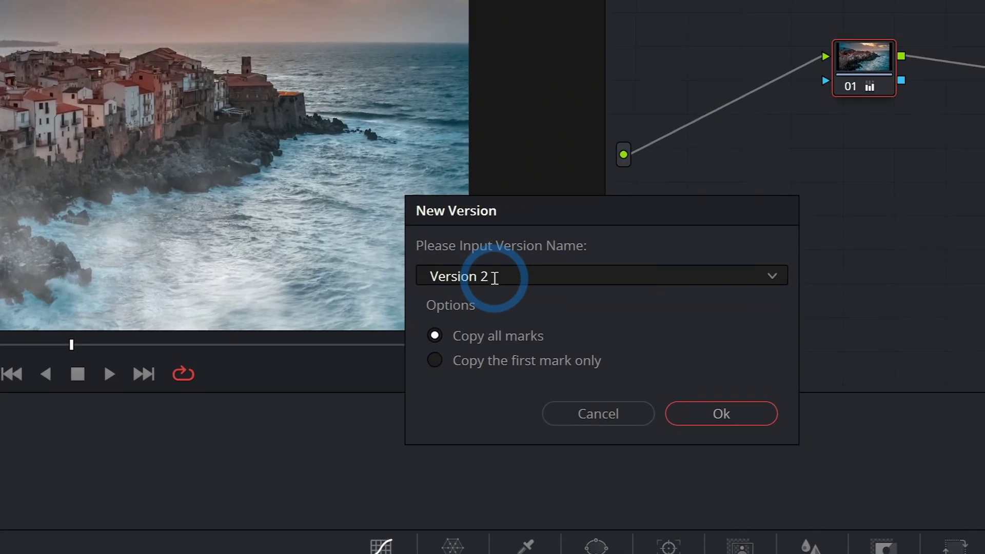
{"action": "triple_click", "coordinate": [537, 297]}
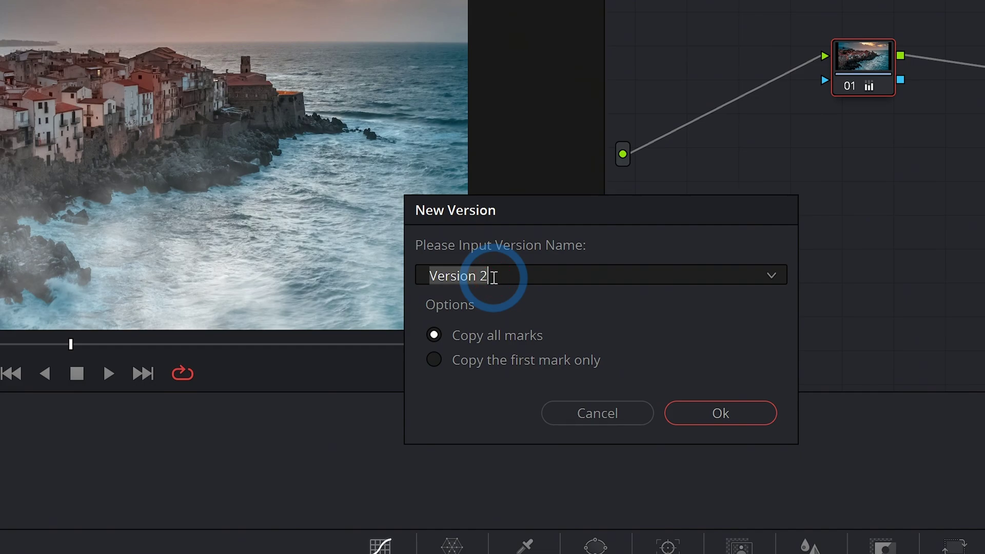
{"action": "type", "text": "Night"}
{"action": "key", "text": "Return"}
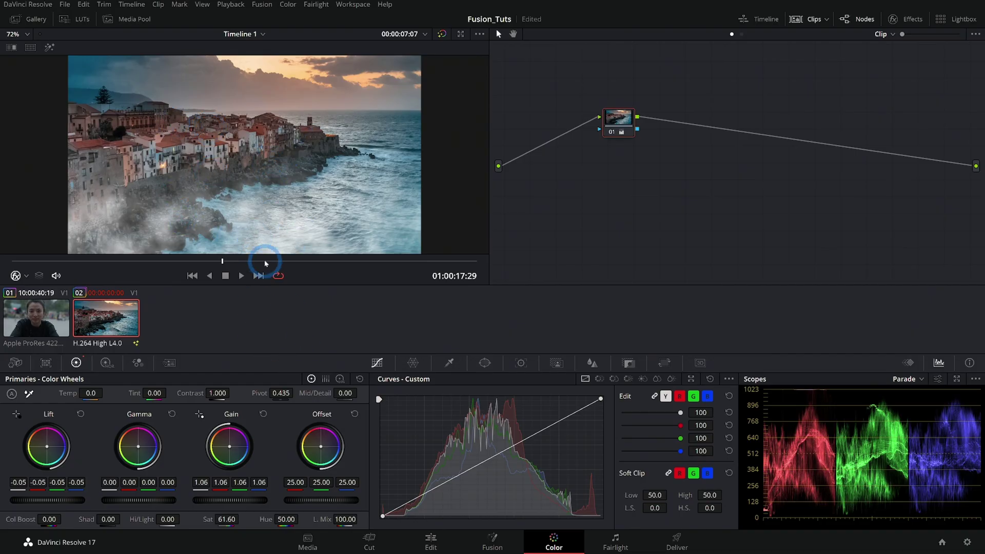
Reset the primary corrections and lower Gamma to -0.46 for a darker night look
{"action": "left_click", "coordinate": [360, 379]}
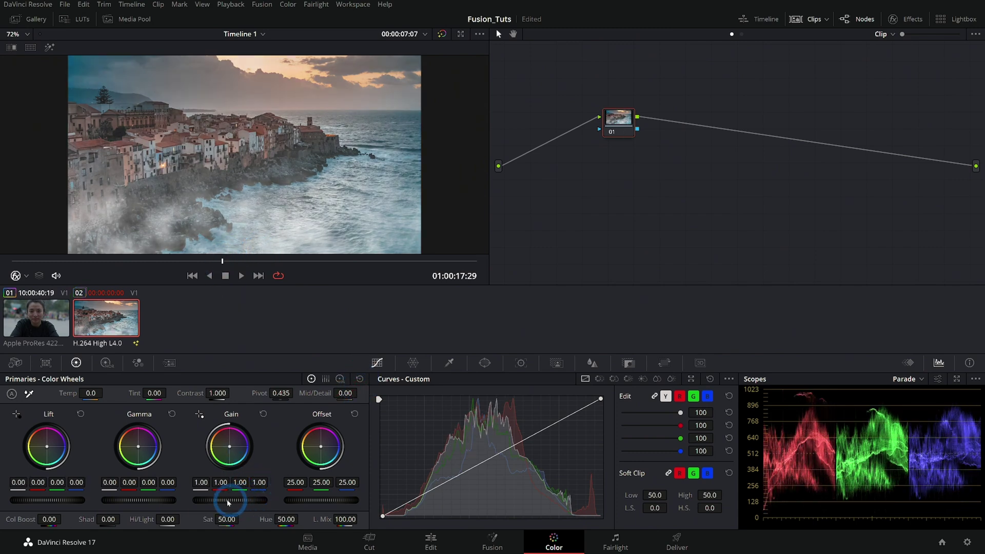
{"action": "left_click_drag", "start_coordinate": [180, 501], "coordinate": [128, 500]}
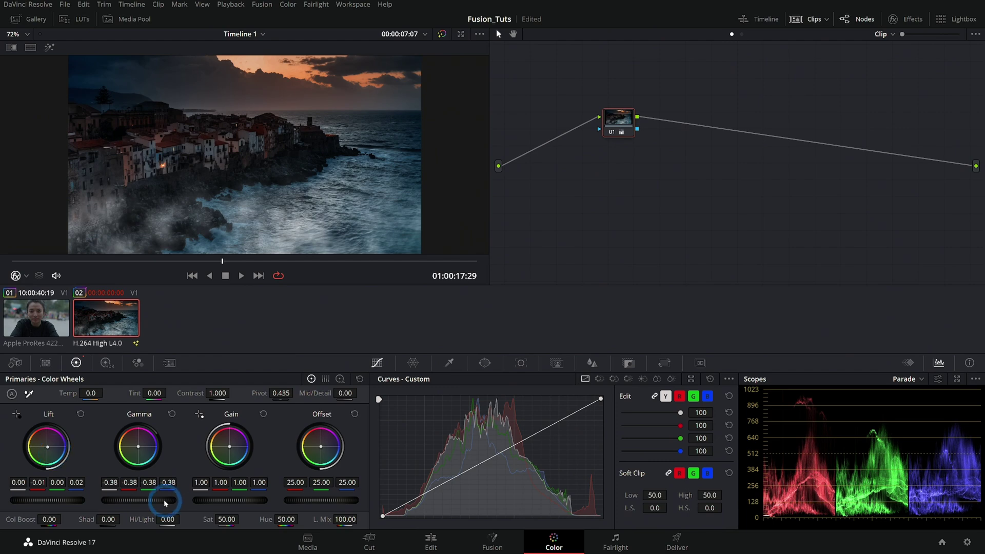
{"action": "left_click_drag", "start_coordinate": [165, 504], "coordinate": [154, 499]}
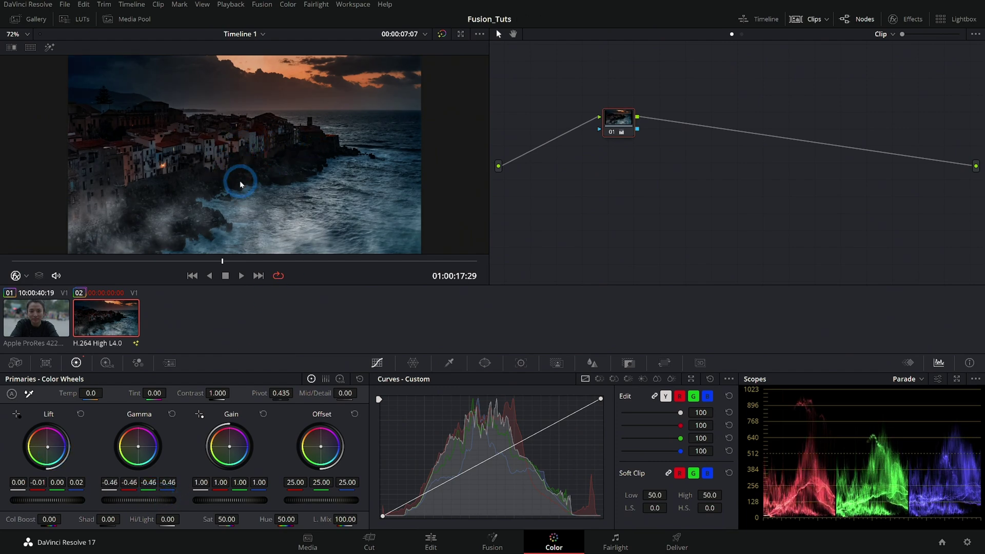
Create a third local grade version, keeping the default 'Version 3' name, and warm its midtones
{"action": "left_click", "coordinate": [115, 330]}
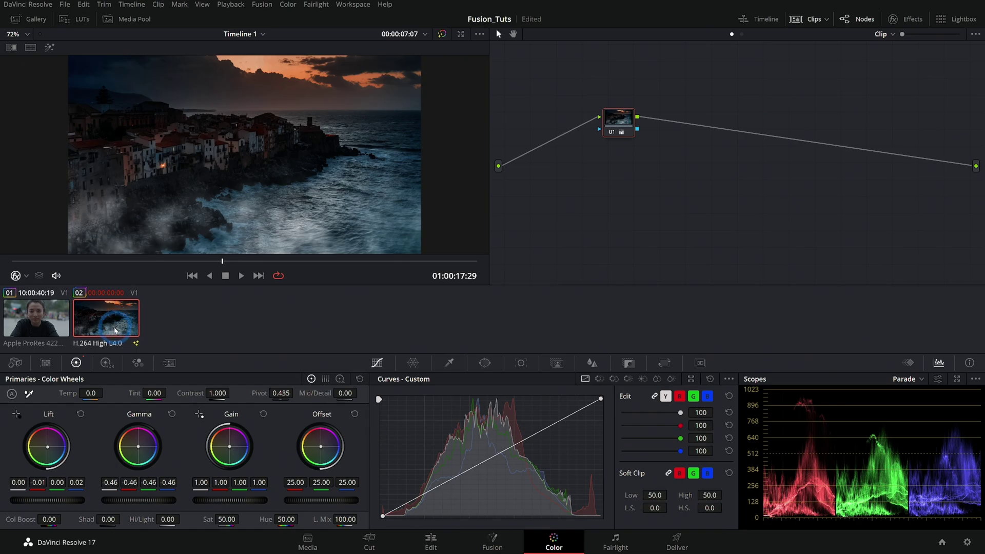
{"action": "right_click", "coordinate": [133, 319]}
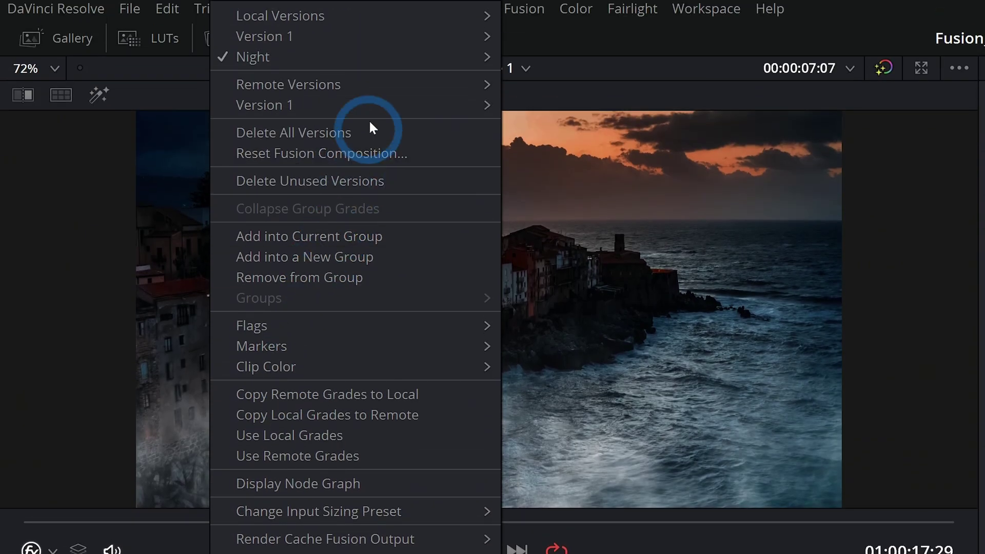
{"action": "mouse_move", "coordinate": [430, 17]}
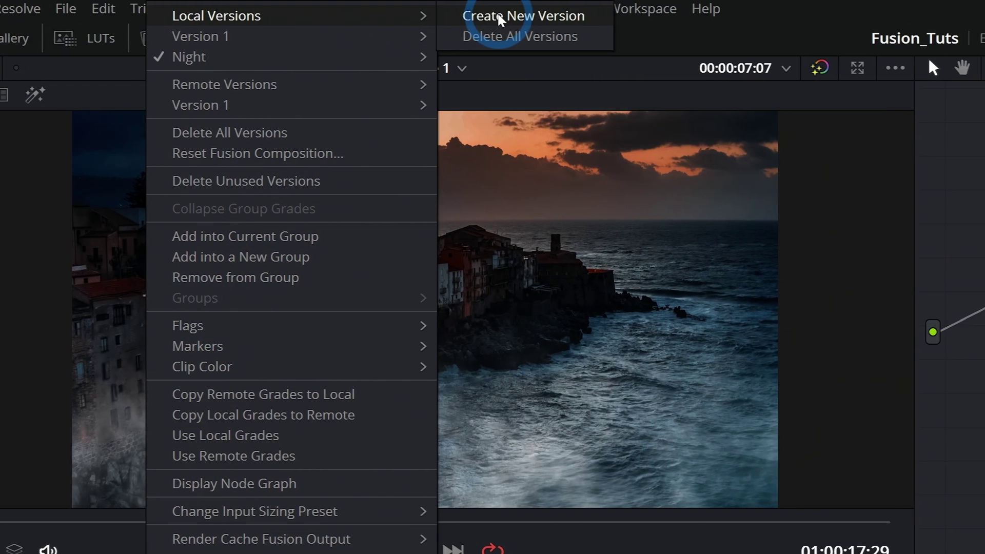
{"action": "left_click", "coordinate": [562, 14]}
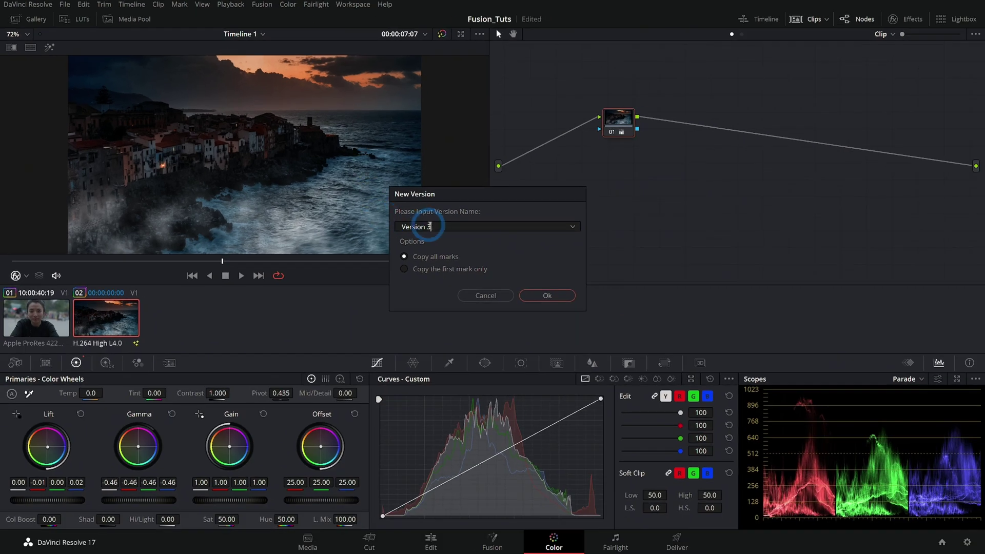
{"action": "left_click_drag", "start_coordinate": [429, 226], "coordinate": [391, 228]}
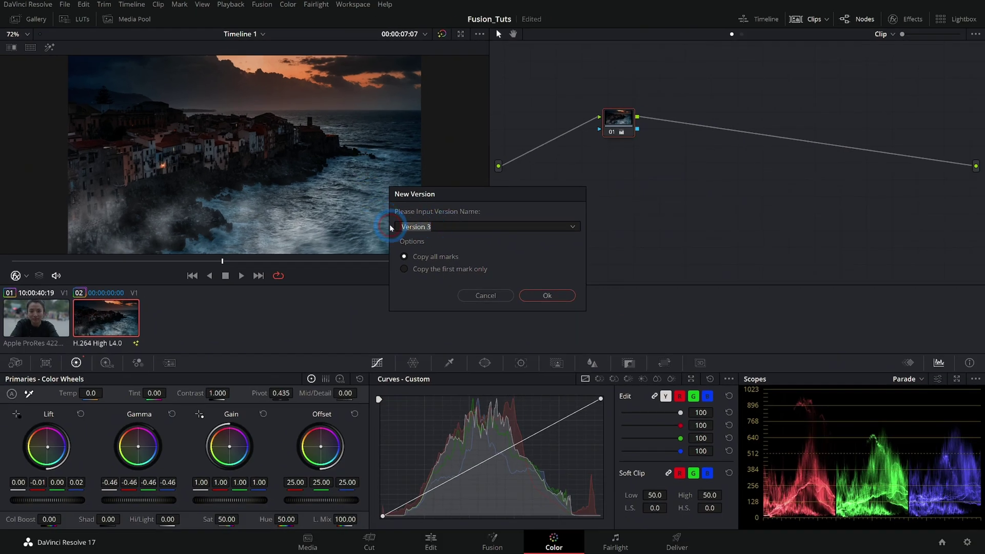
{"action": "key", "text": "Return"}
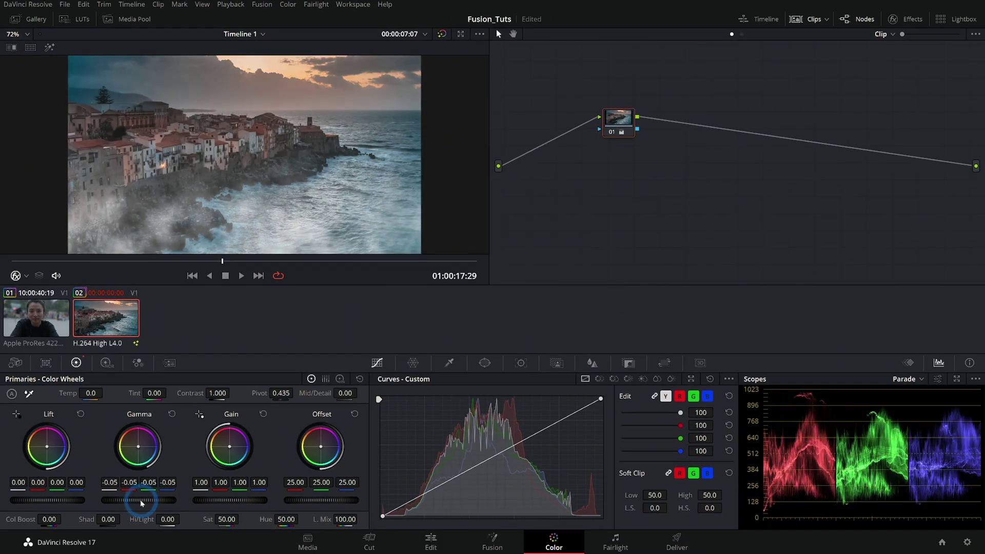
{"action": "left_click_drag", "start_coordinate": [134, 443], "coordinate": [111, 413]}
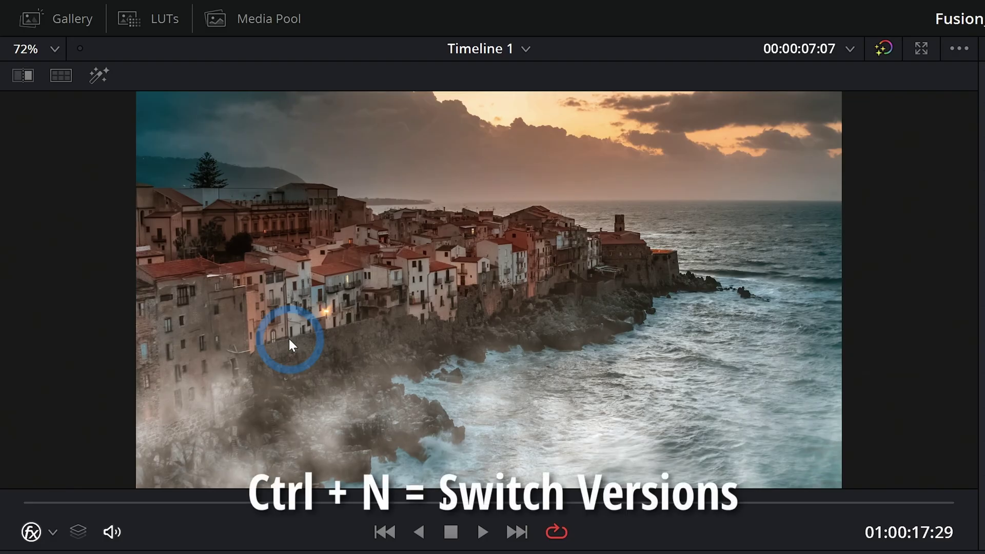
Cycle with Ctrl+N through the Version 1, Morning and Night grades, ending on Night
{"action": "key", "text": "ctrl+n"}
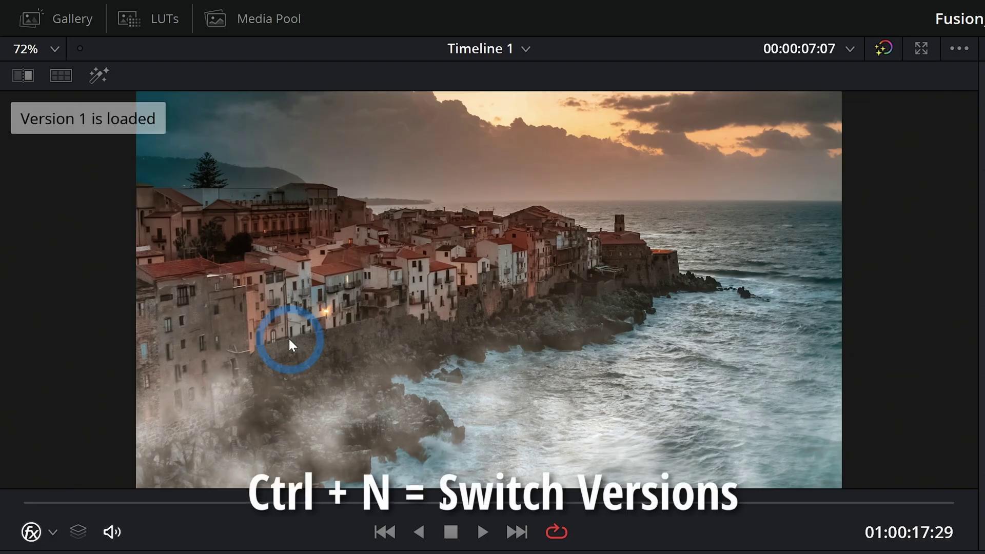
{"action": "key", "text": "ctrl+n"}
{"action": "key", "text": "ctrl+n"}
{"action": "key", "text": "ctrl+n"}
{"action": "key", "text": "ctrl+n"}
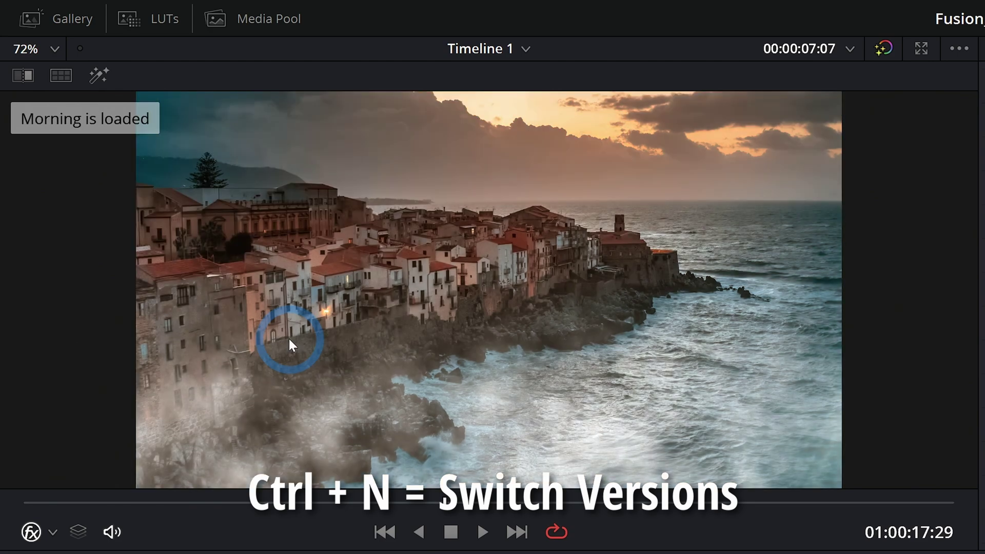
{"action": "key", "text": "ctrl+n"}
{"action": "key", "text": "ctrl+n"}
{"action": "key", "text": "ctrl+n"}
{"action": "key", "text": "ctrl+n"}
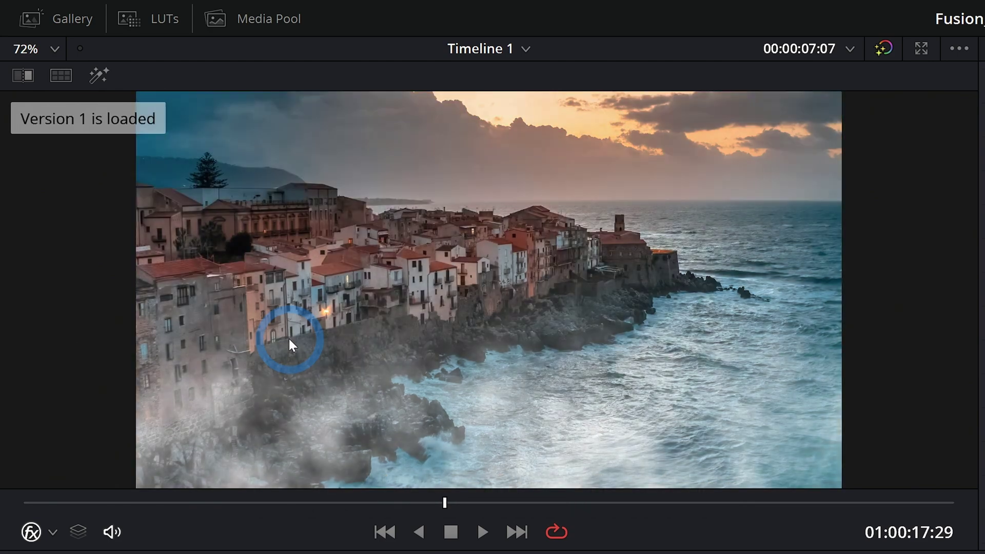
{"action": "key", "text": "ctrl+n"}
{"action": "key", "text": "ctrl+n"}
{"action": "key", "text": "ctrl+n"}
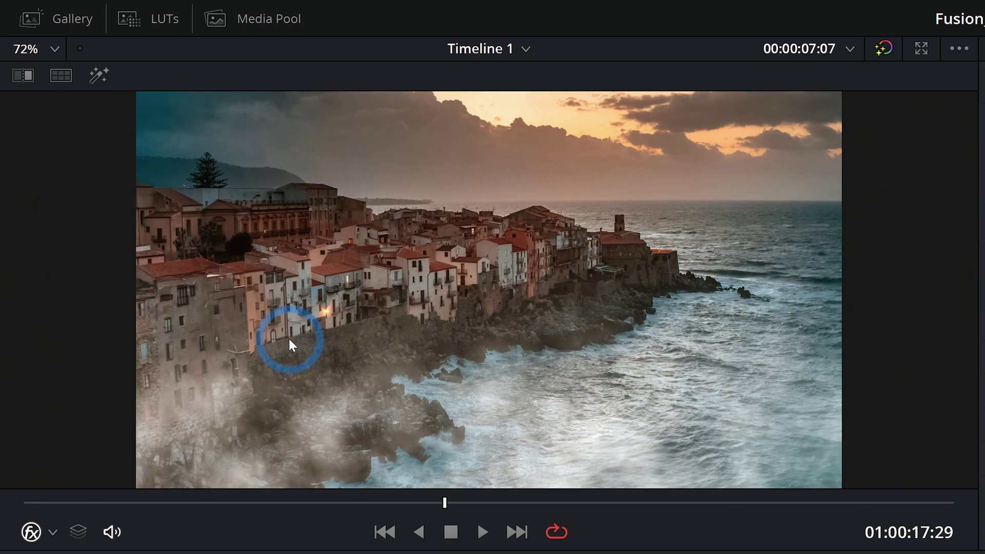
{"action": "key", "text": "ctrl+n"}
{"action": "key", "text": "ctrl+n"}
{"action": "key", "text": "ctrl+n"}
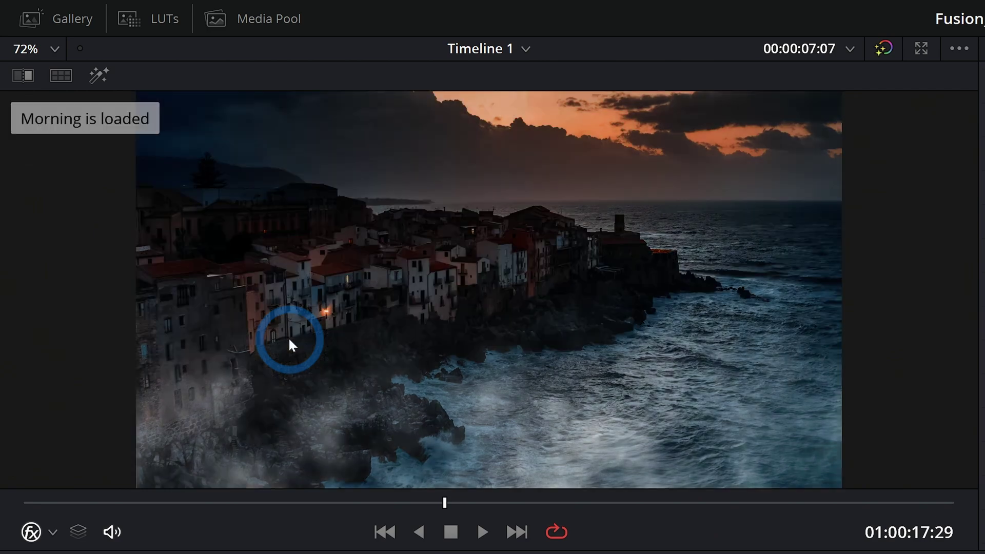